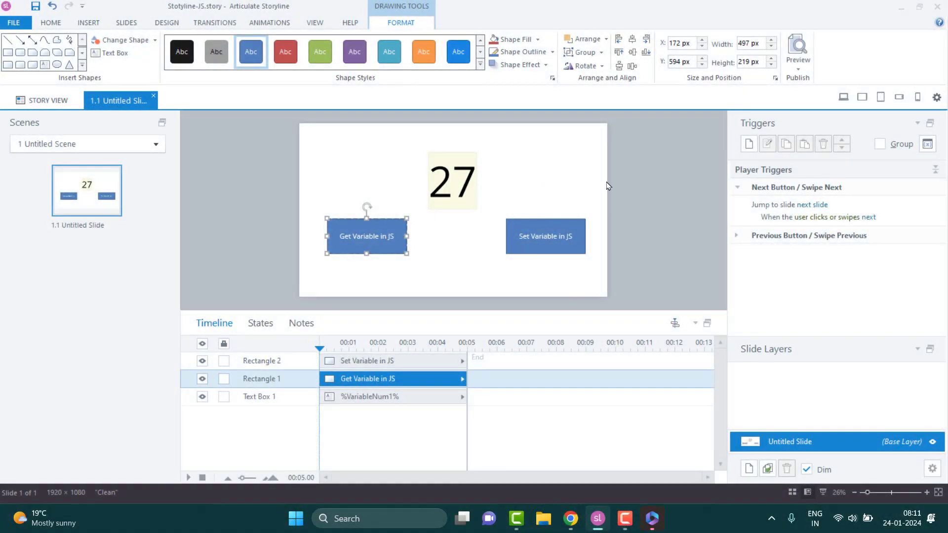
click(636, 184)
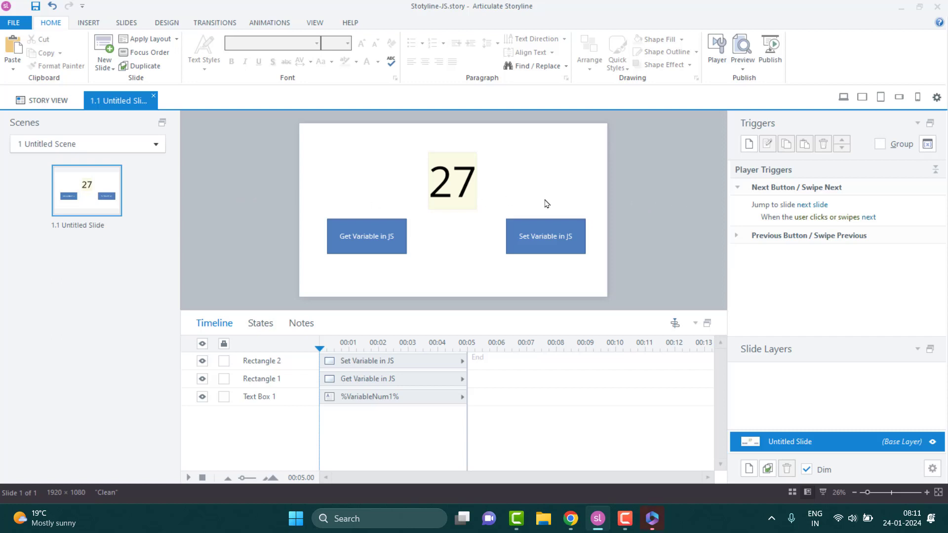
click(460, 195)
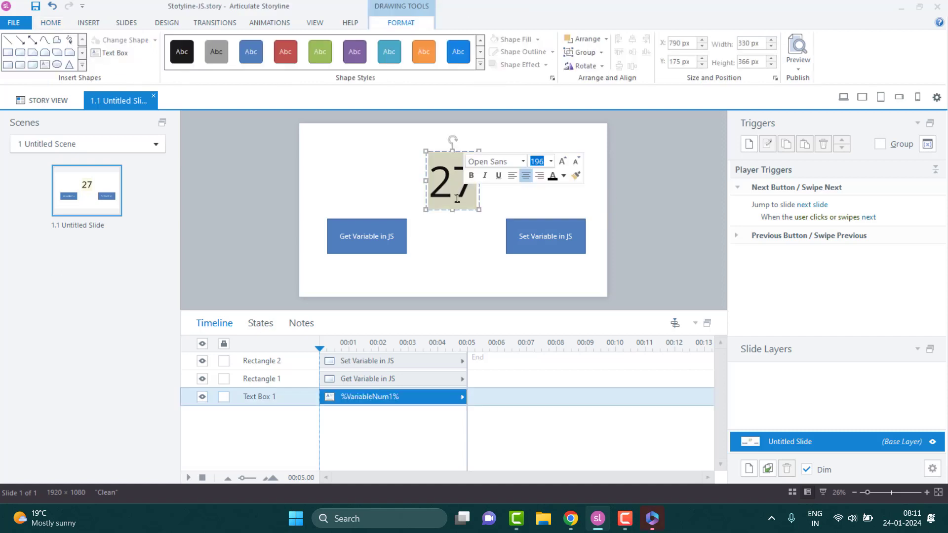
key(Escape)
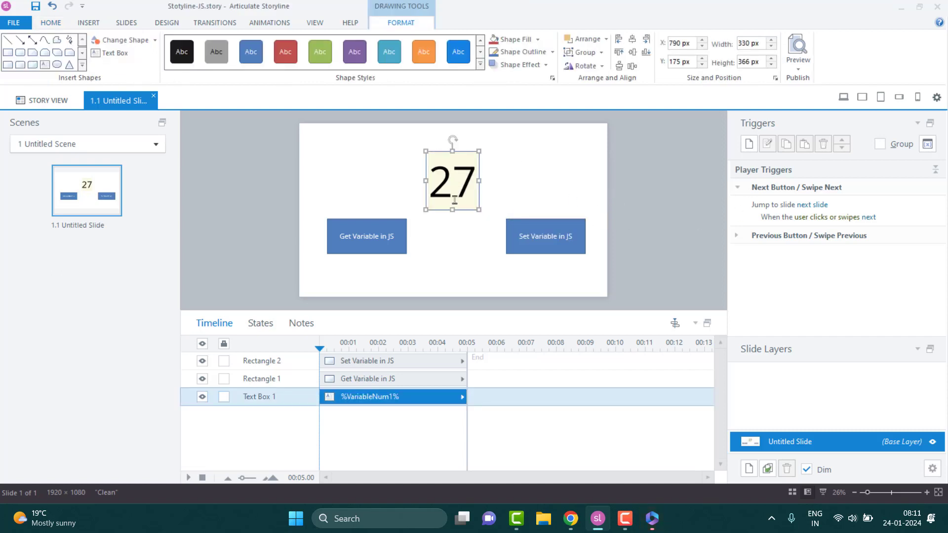
click(627, 183)
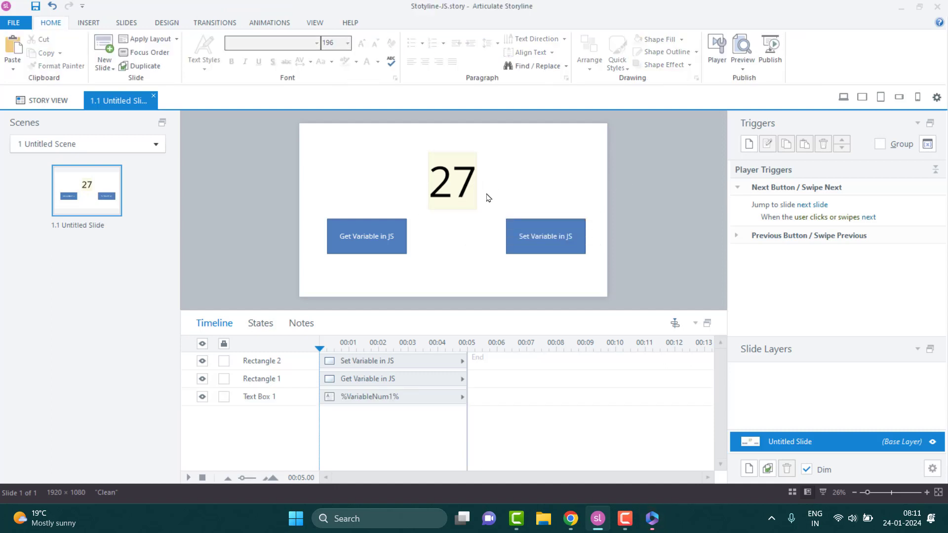
click(480, 195)
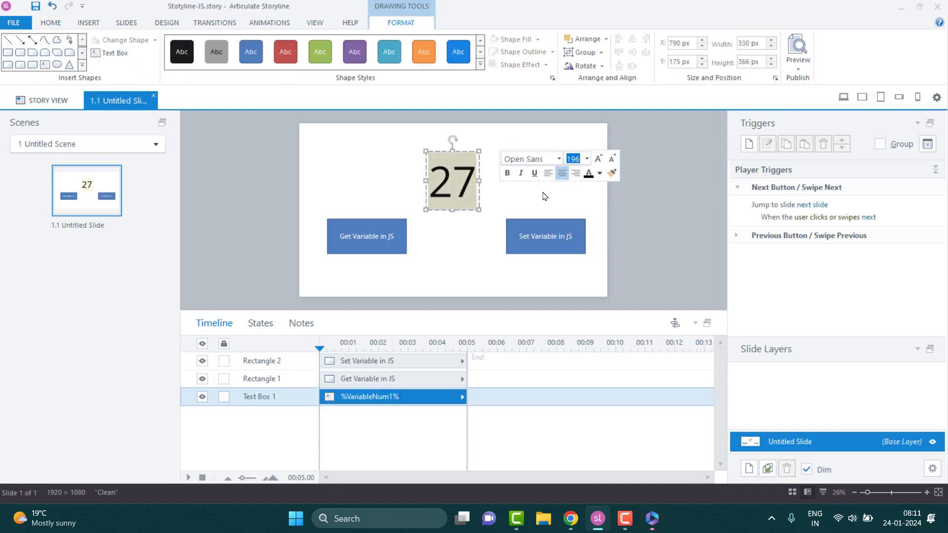
click(639, 205)
click(475, 188)
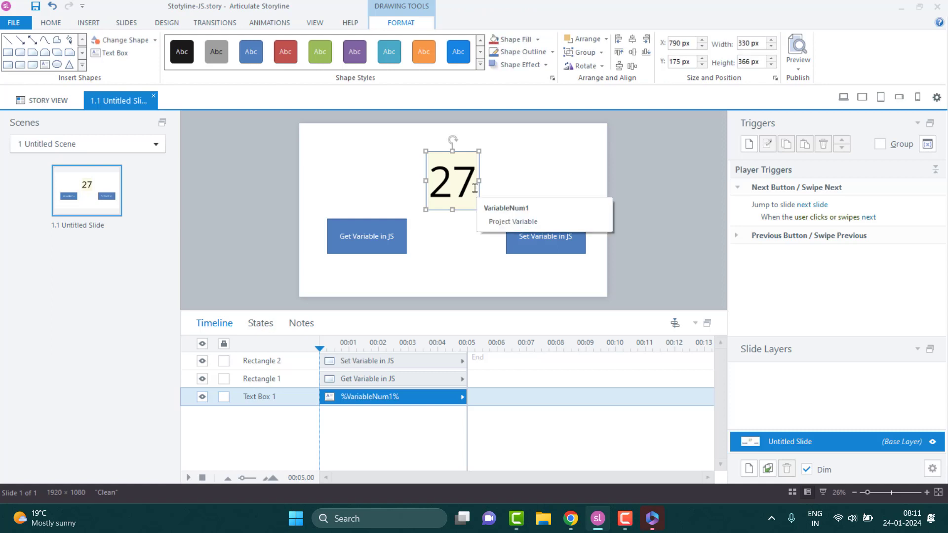
click(686, 205)
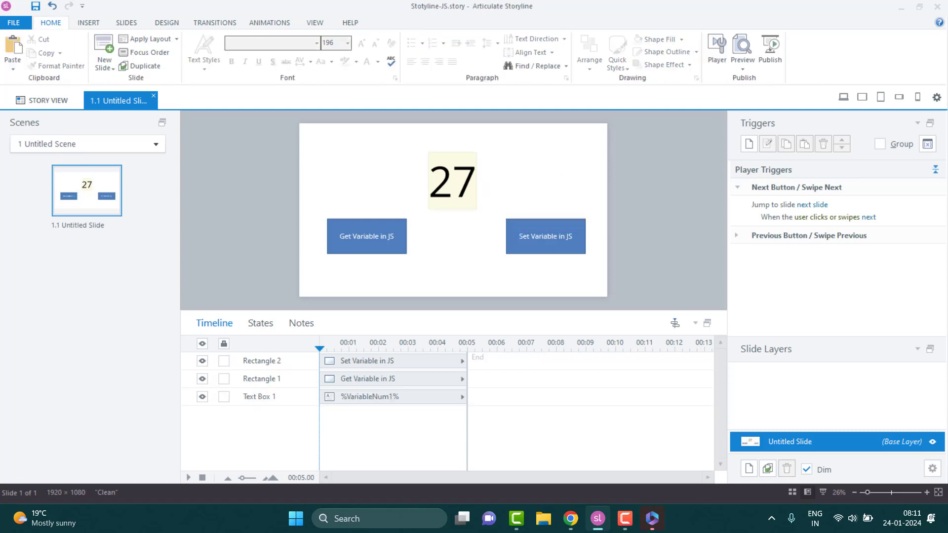
click(927, 144)
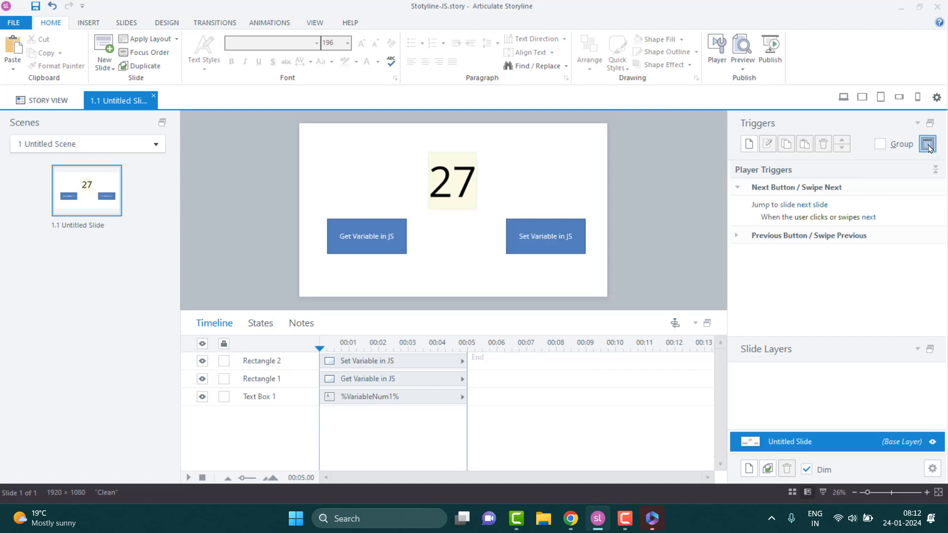
drag(475, 114, 508, 77)
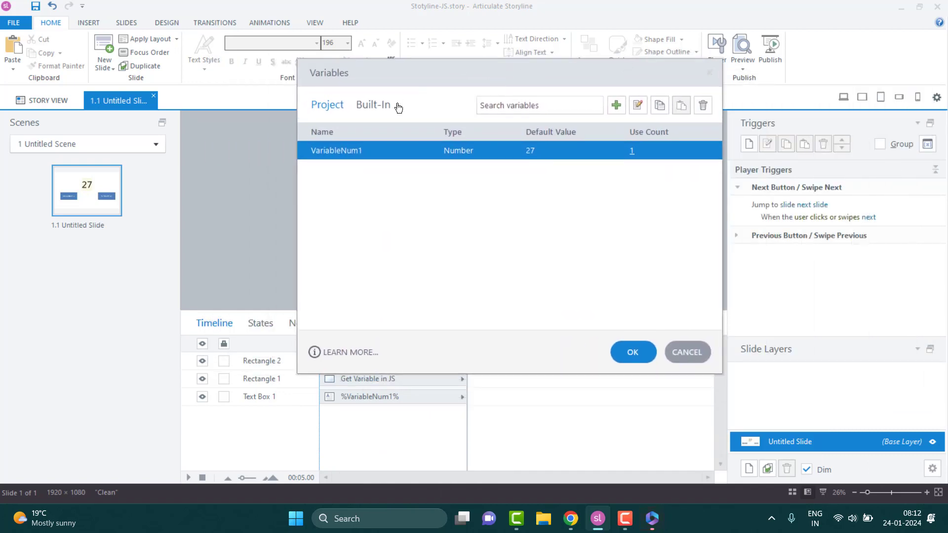
click(377, 105)
click(330, 109)
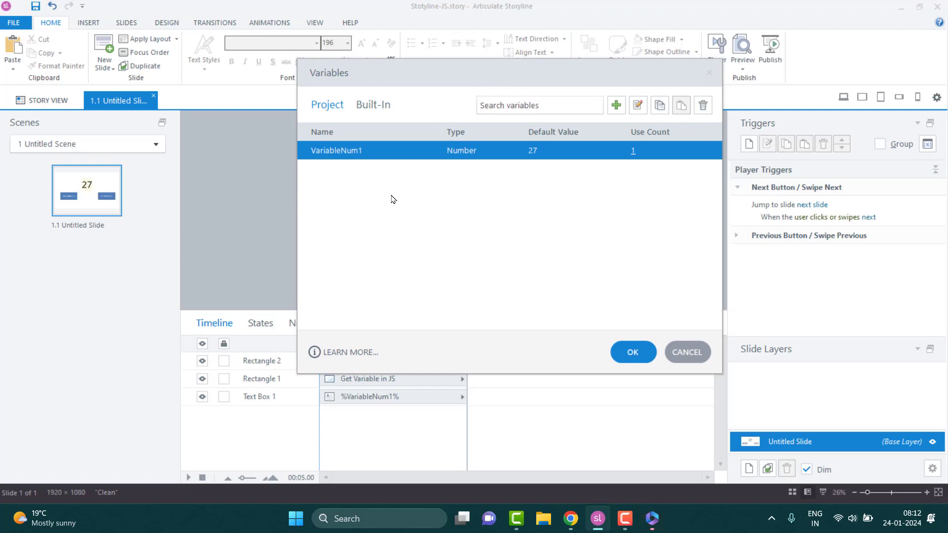
drag(449, 77, 455, 108)
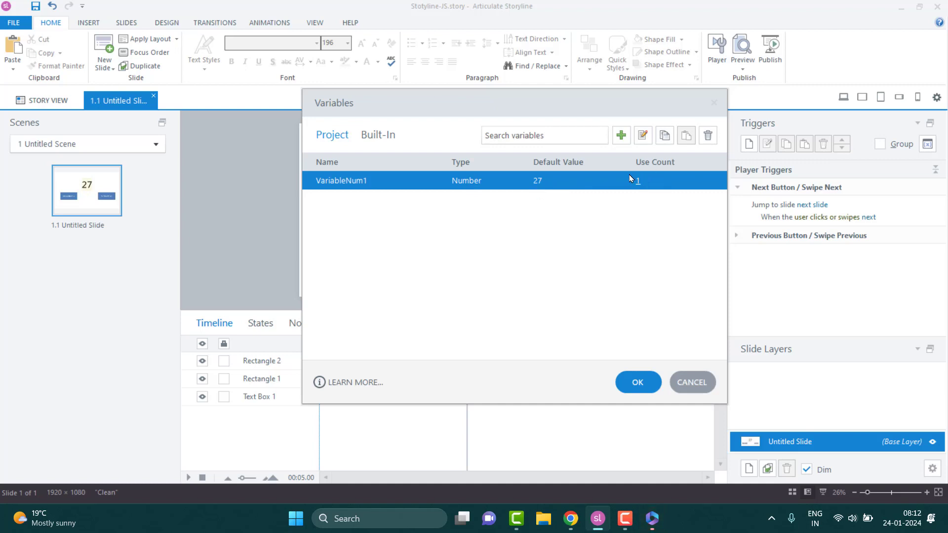
drag(626, 107, 746, 127)
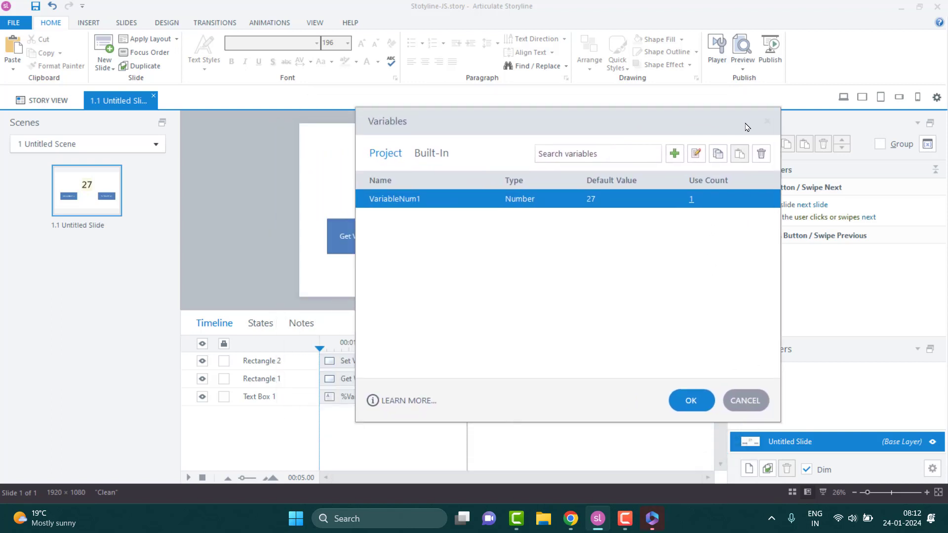
click(765, 121)
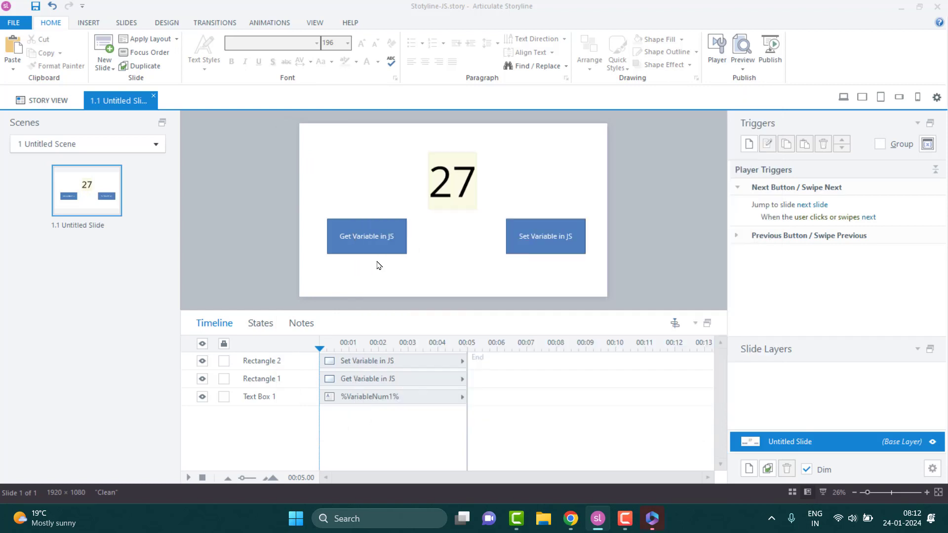
Step: Draw a new empty text box, Text Box 2, just right of the 27 text box
click(478, 189)
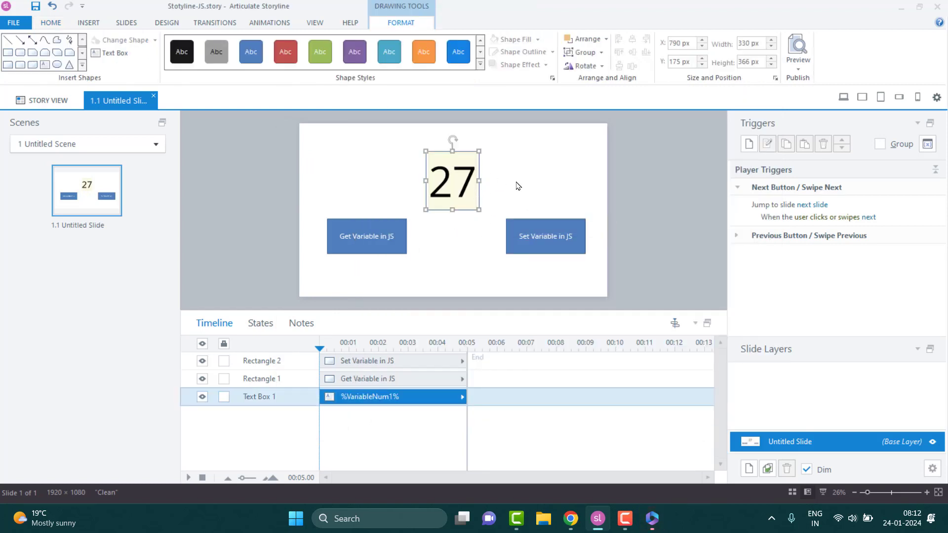
click(473, 196)
click(479, 193)
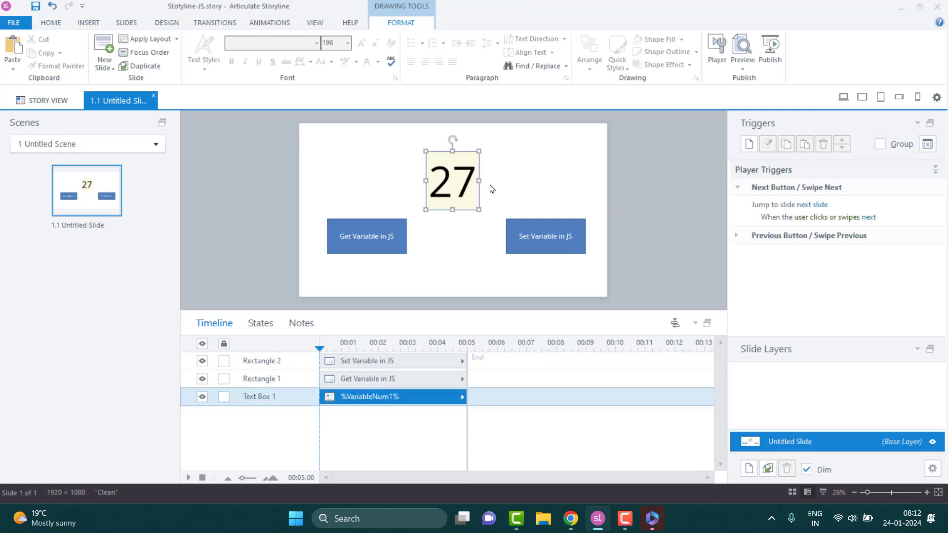
click(85, 23)
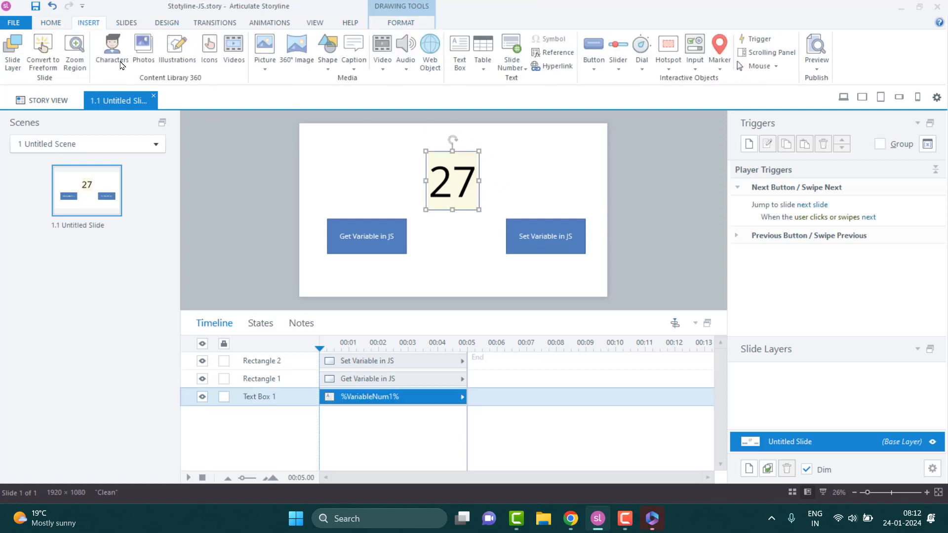
click(464, 54)
drag(517, 144, 571, 178)
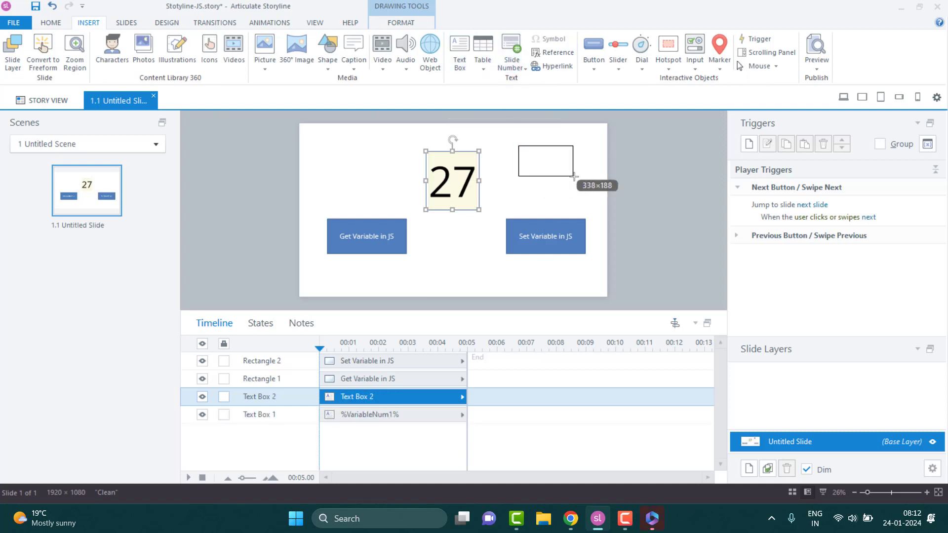
click(549, 156)
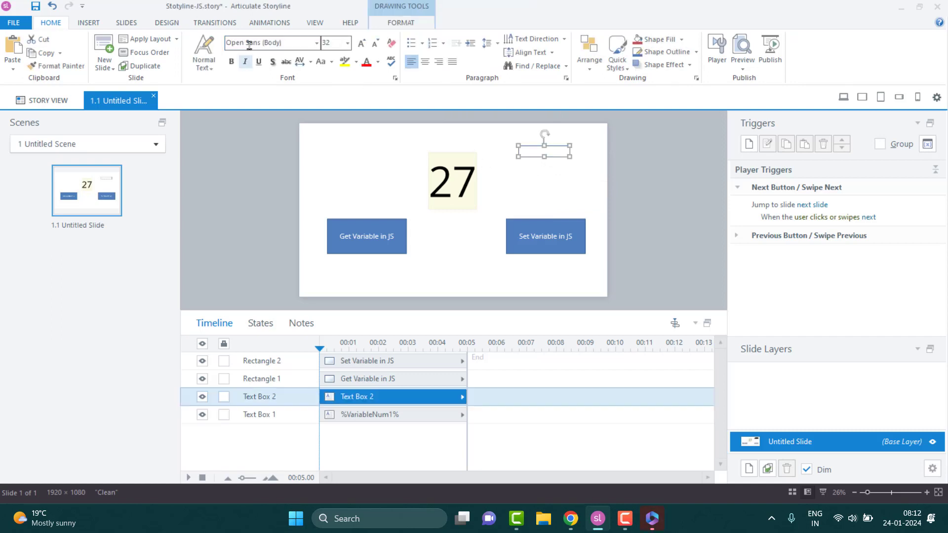
click(90, 23)
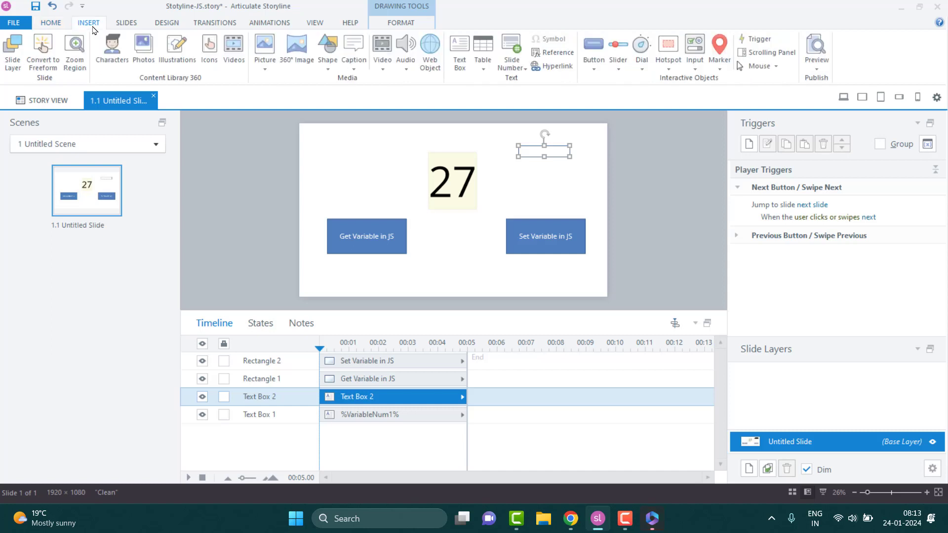
Step: Insert a %VariableNum1% reference into Text Box 2 from the References list
click(558, 55)
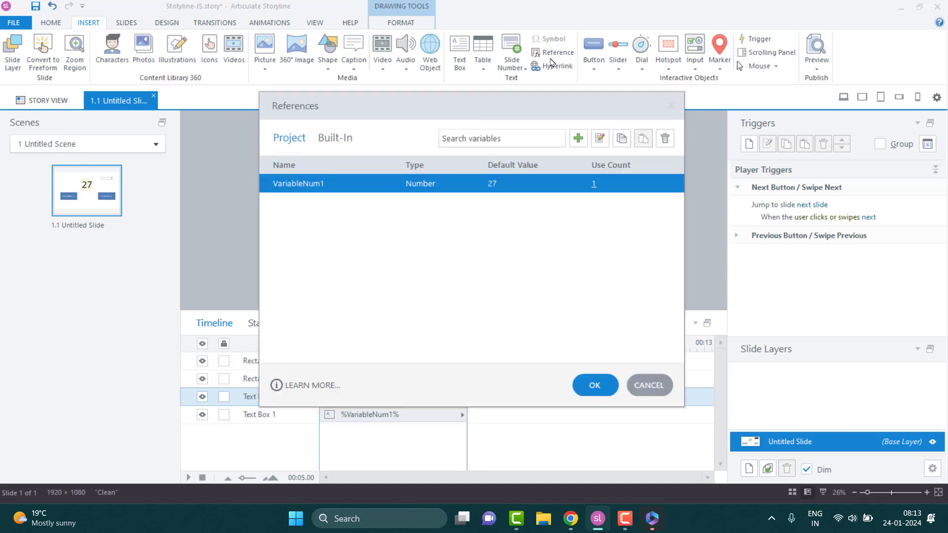
drag(616, 110, 504, 111)
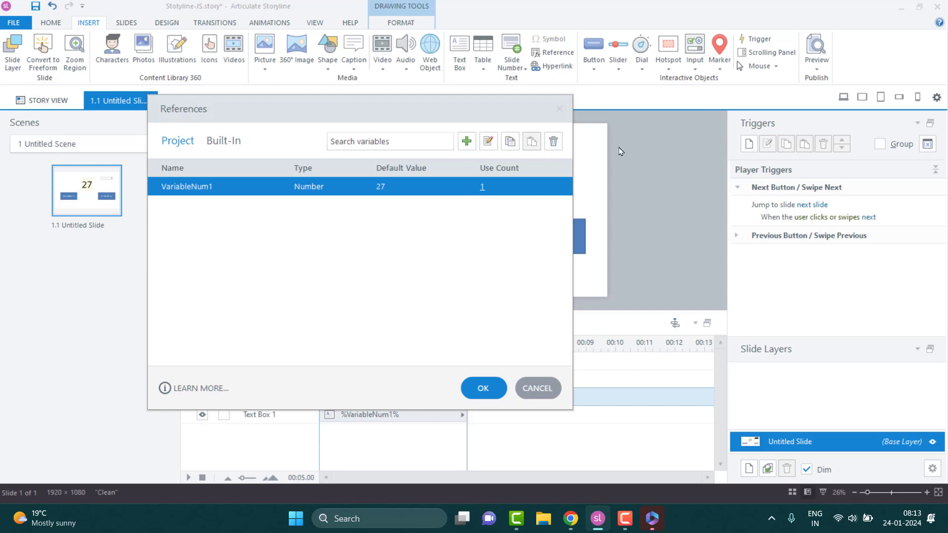
drag(390, 106, 559, 98)
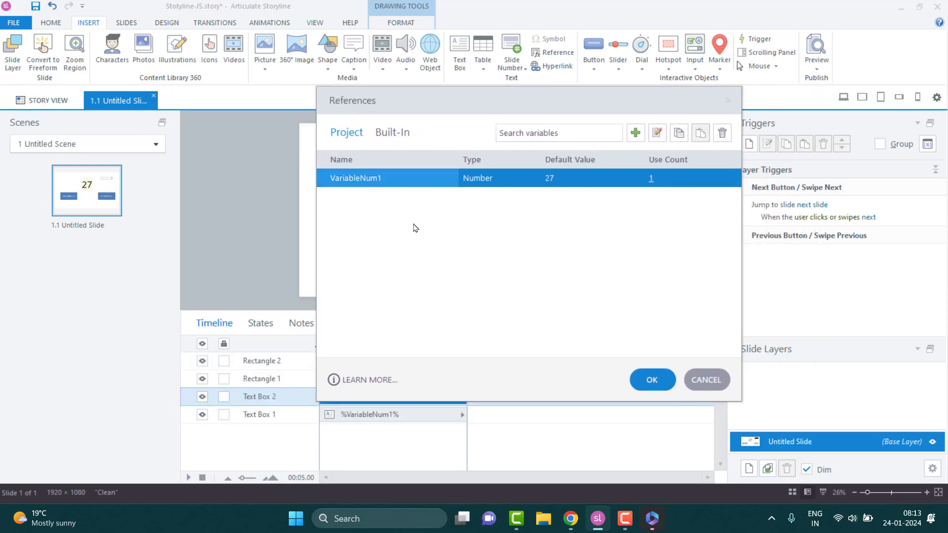
click(411, 177)
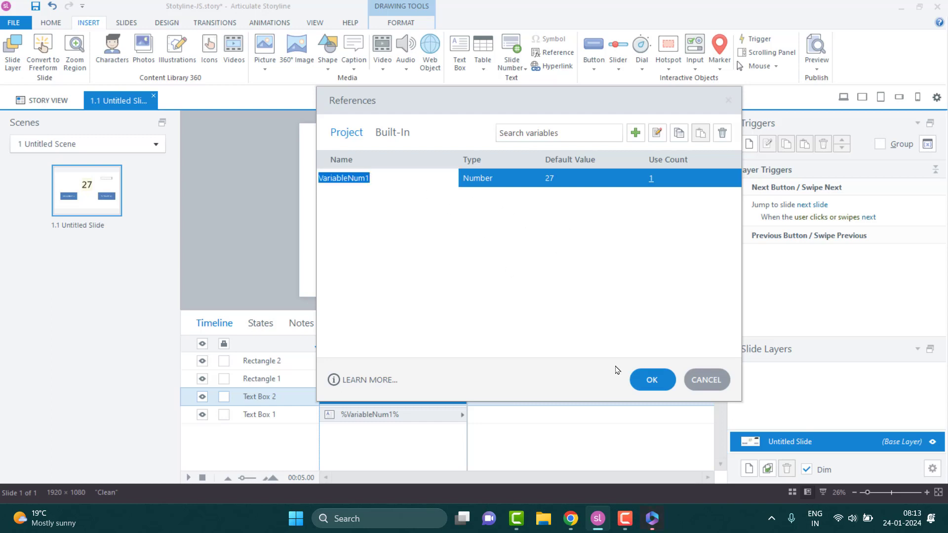
click(651, 380)
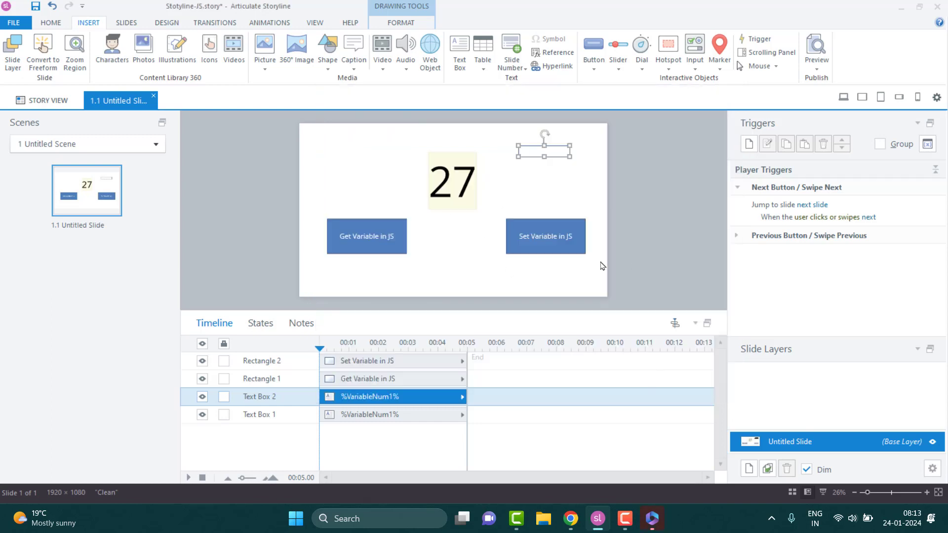
Step: Raise Text Box 2's font size four steps, widen the box and center its text
drag(565, 157, 603, 201)
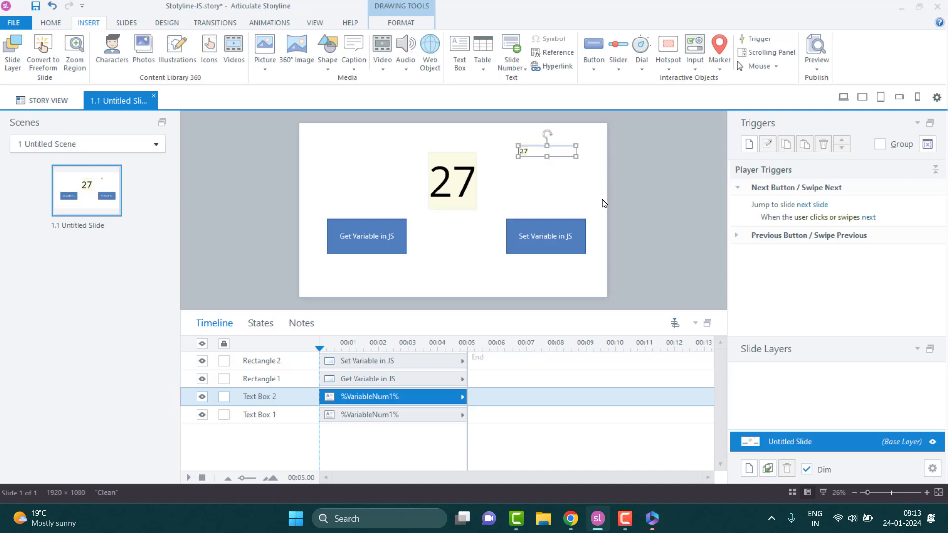
key(ctrl+z)
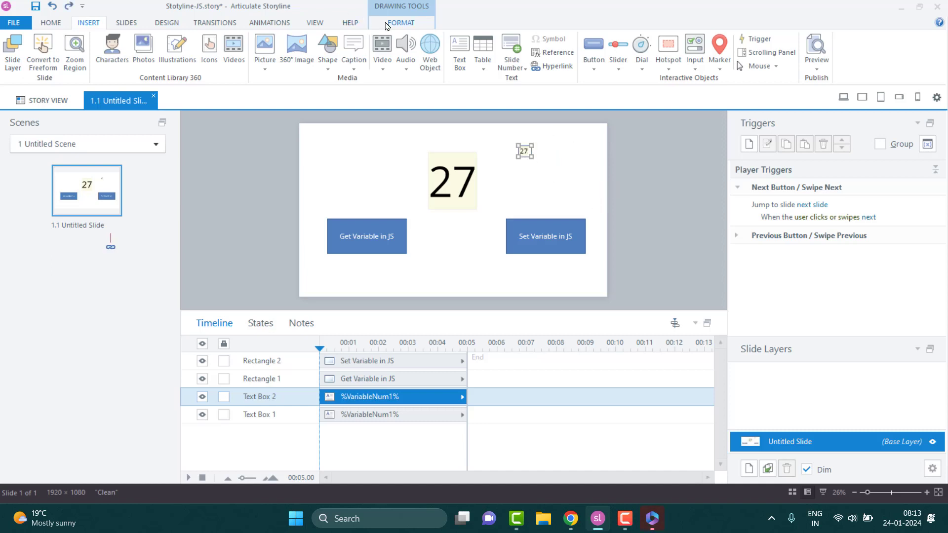
click(387, 26)
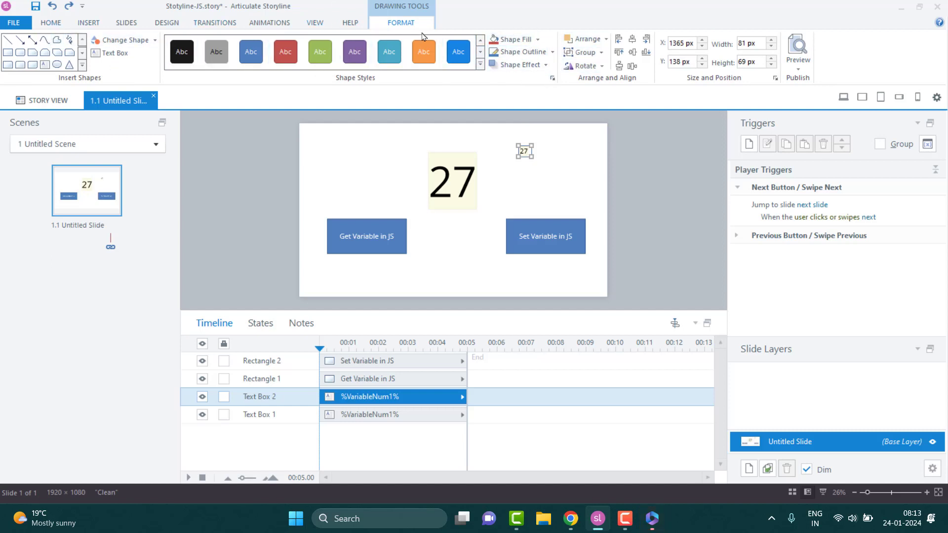
click(49, 24)
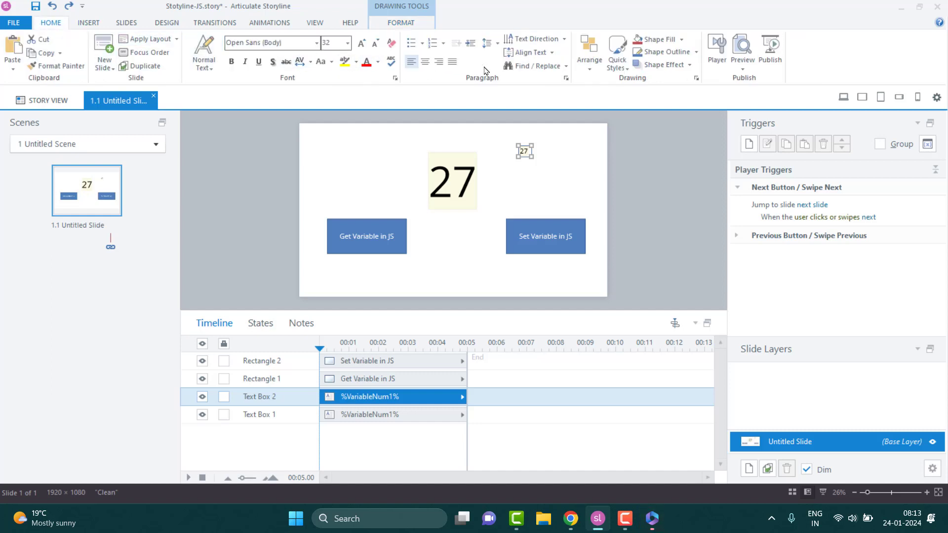
click(362, 44)
click(362, 44)
click(362, 44)
click(362, 44)
click(362, 44)
click(362, 44)
click(362, 44)
drag(534, 173, 553, 159)
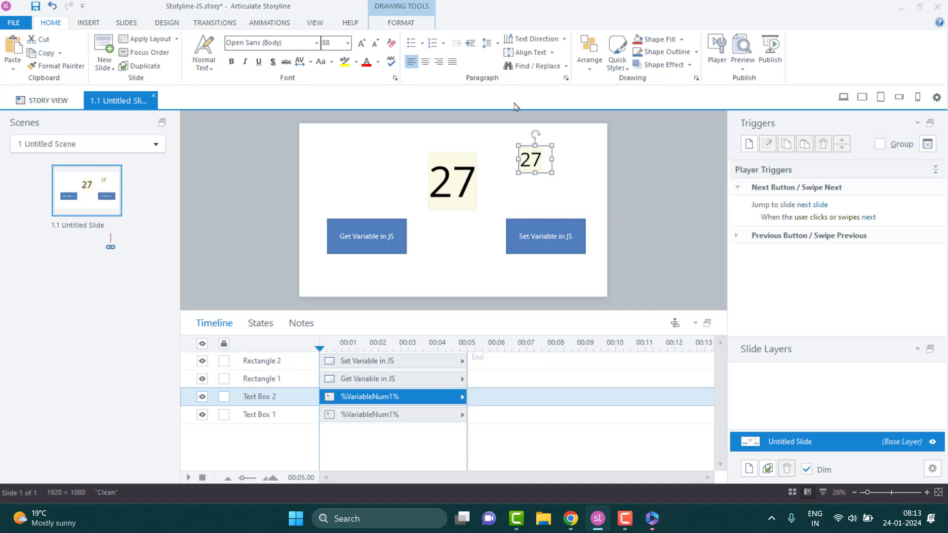
click(425, 62)
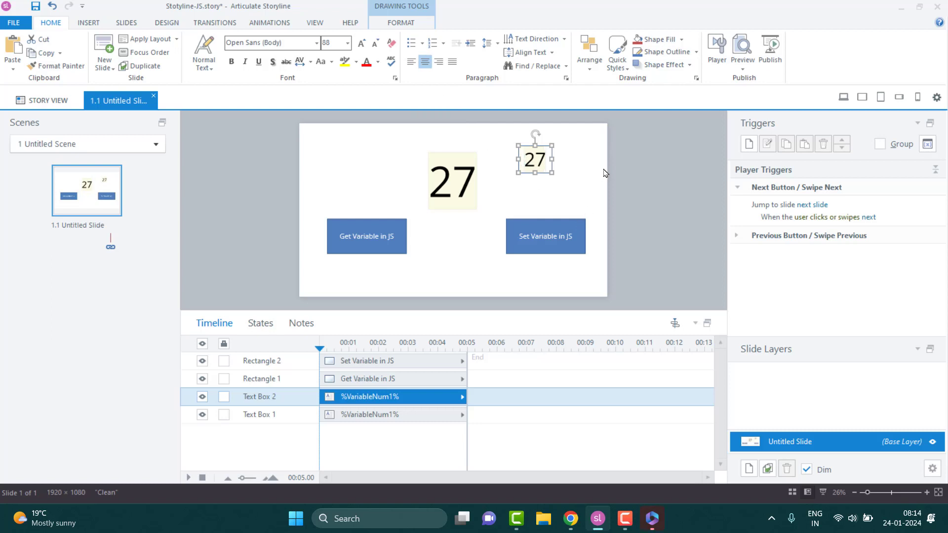
Step: Delete Text Box 2 from the slide
click(595, 190)
click(542, 168)
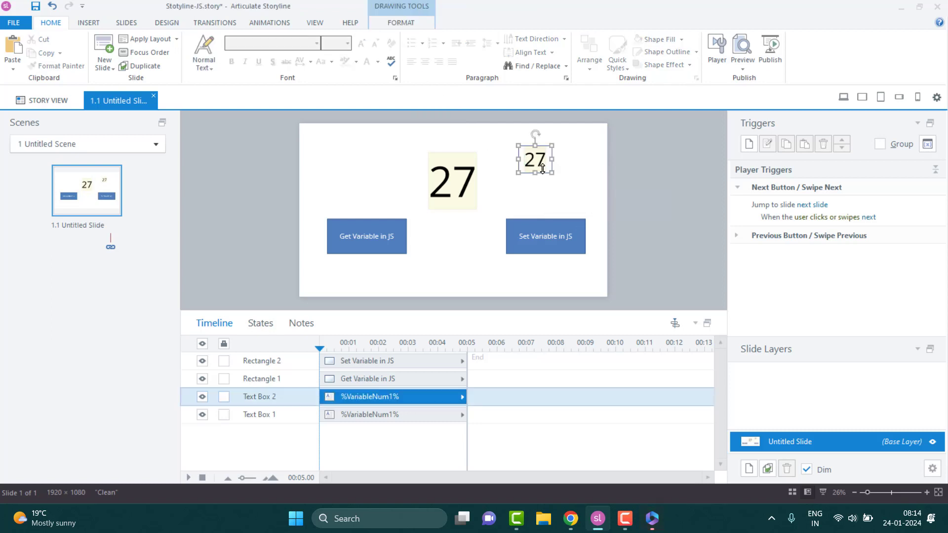
key(Delete)
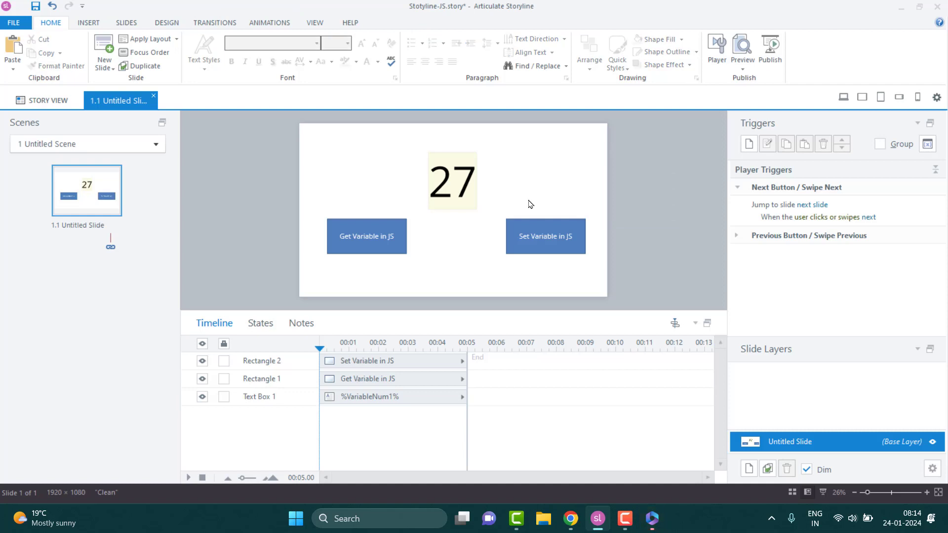
Step: Insert 'to' after 'in' in the left button's label so it reads 'Get Variable into JS'
click(467, 206)
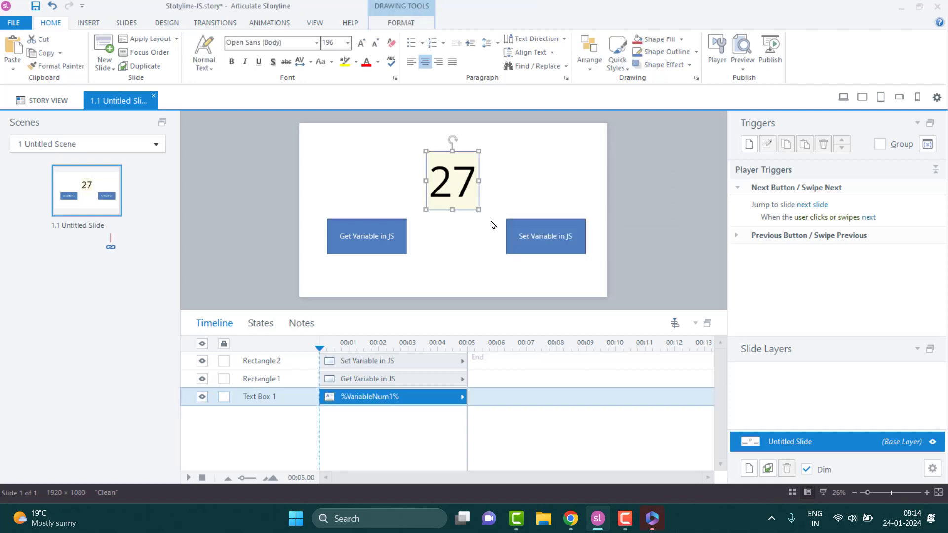
click(395, 250)
click(539, 248)
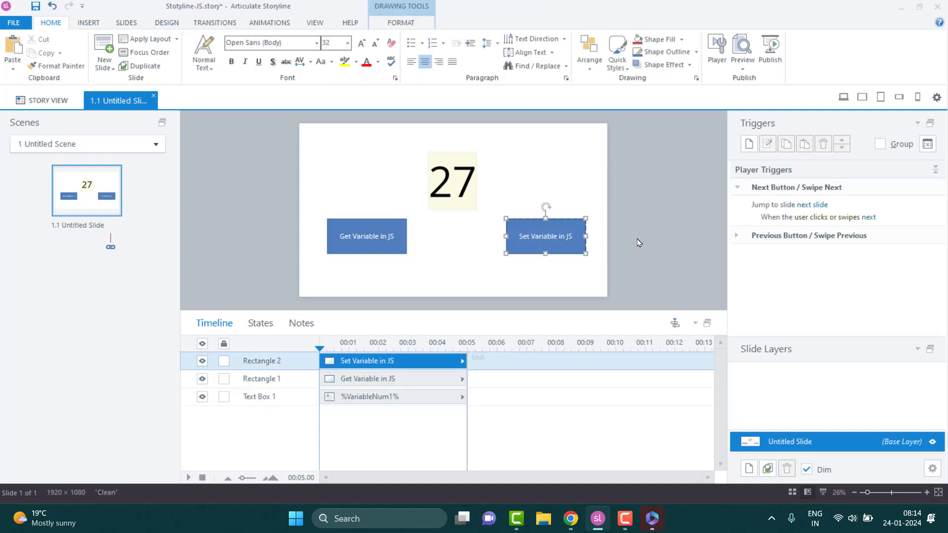
click(384, 254)
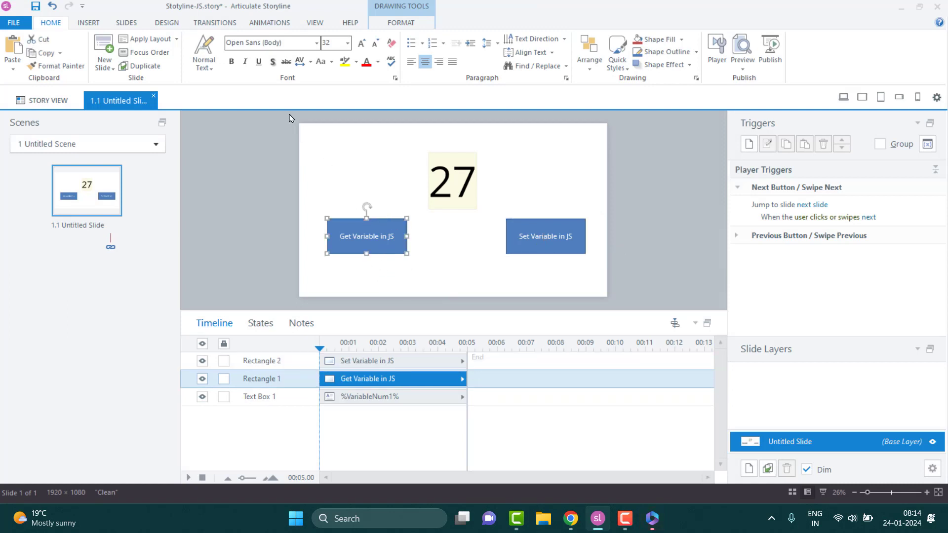
click(384, 253)
click(401, 274)
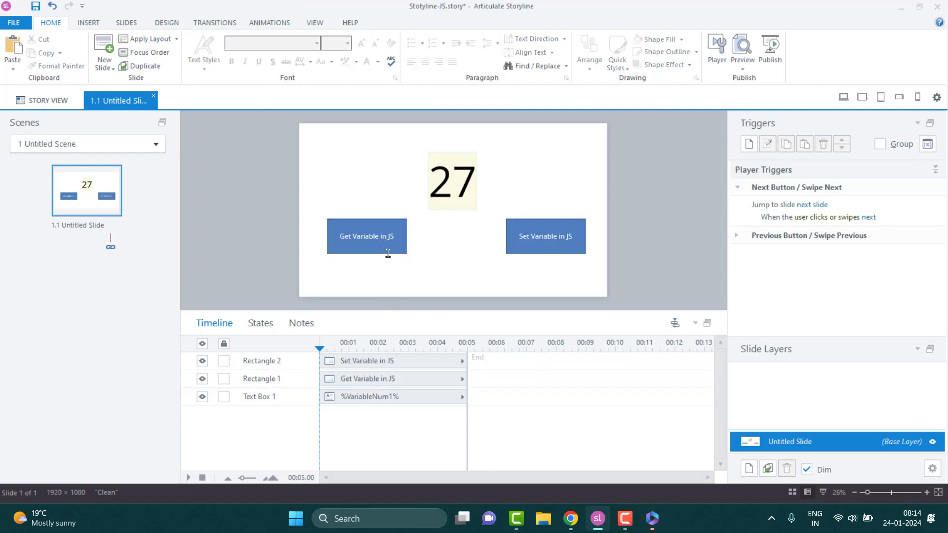
click(385, 254)
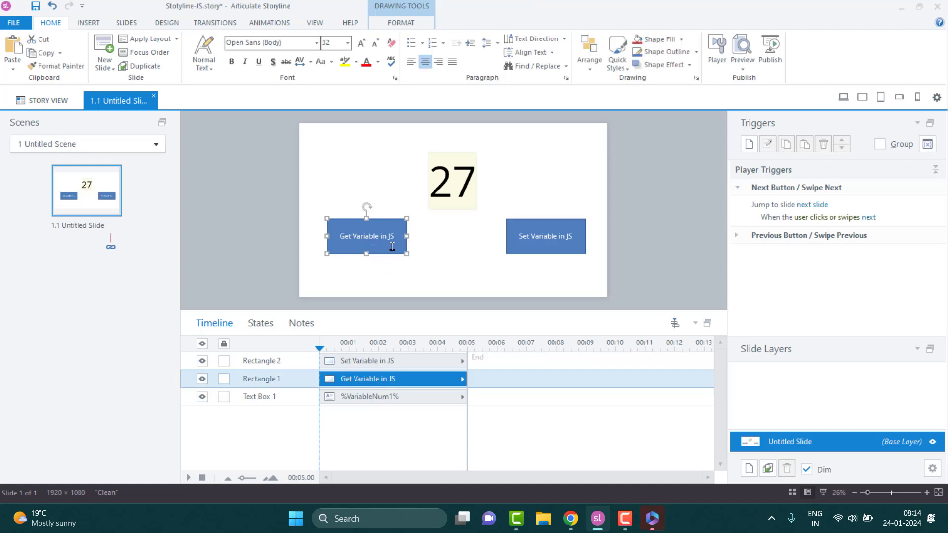
click(377, 236)
text(to)
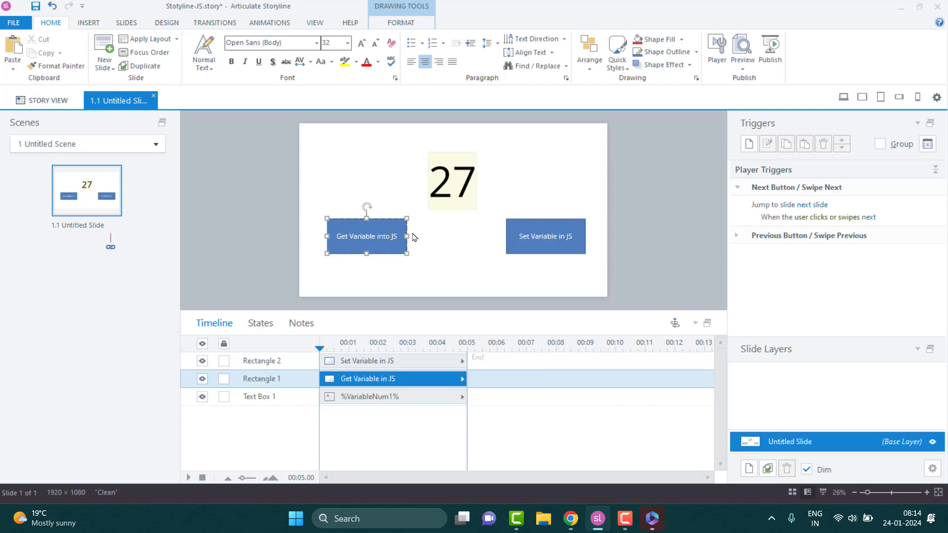
click(570, 184)
click(443, 187)
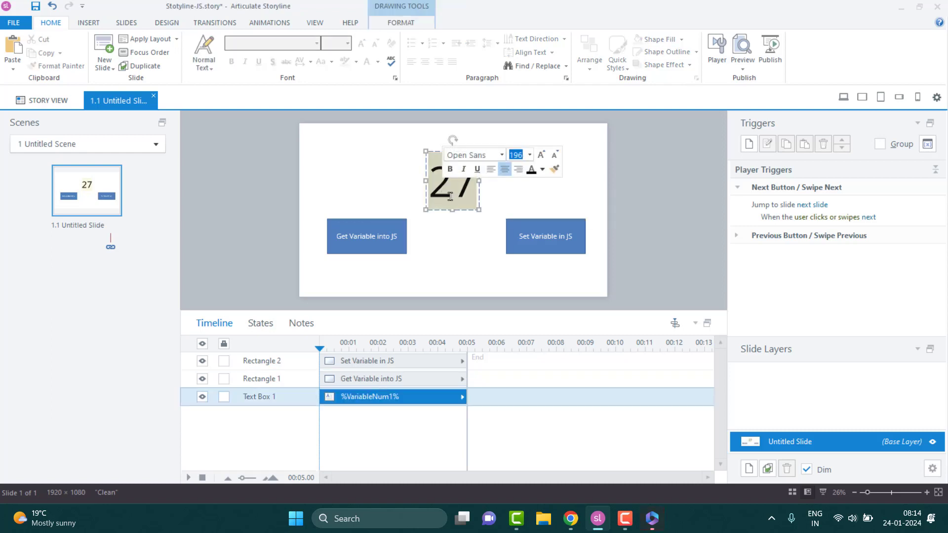
click(551, 251)
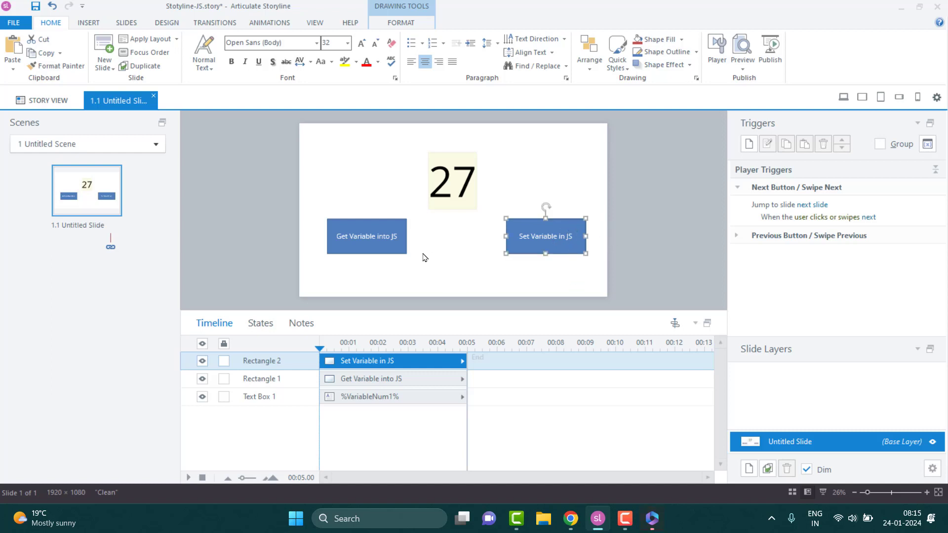
click(388, 264)
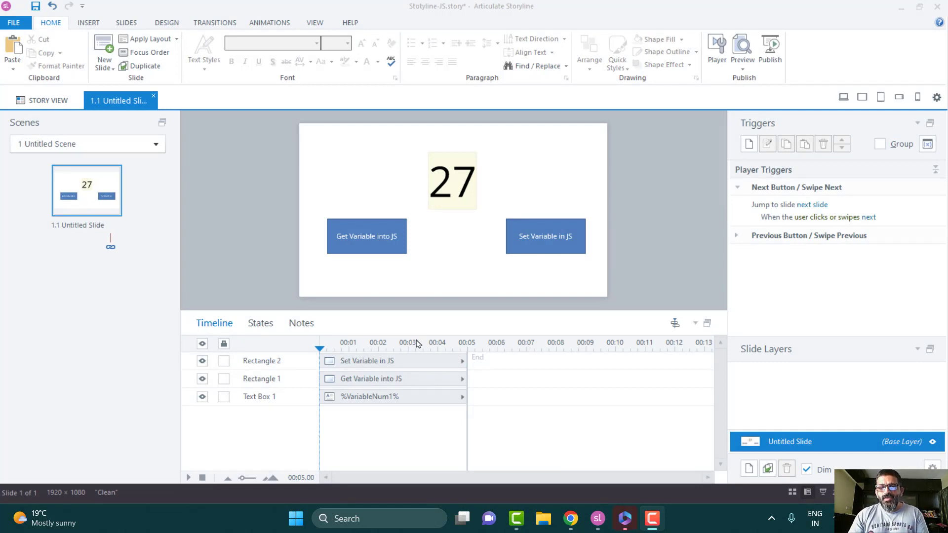
click(529, 176)
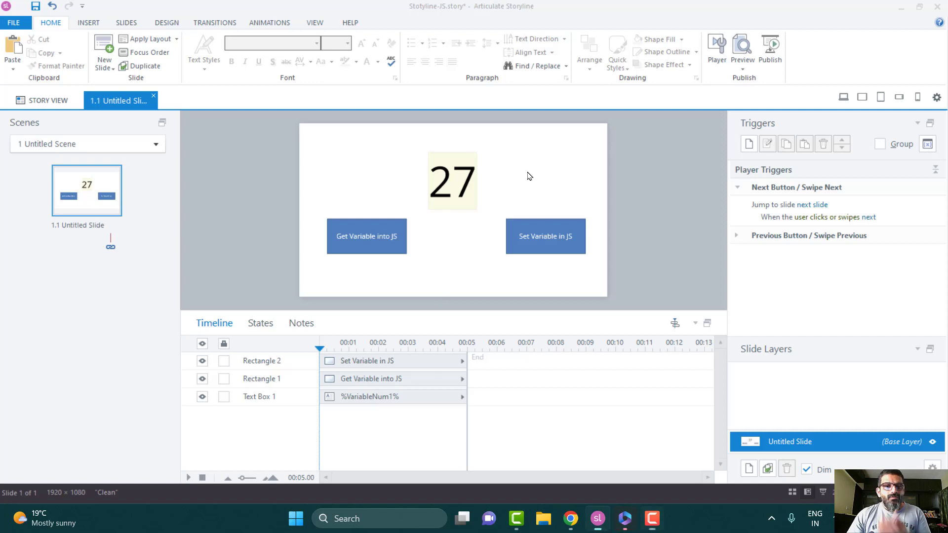
click(374, 250)
click(346, 148)
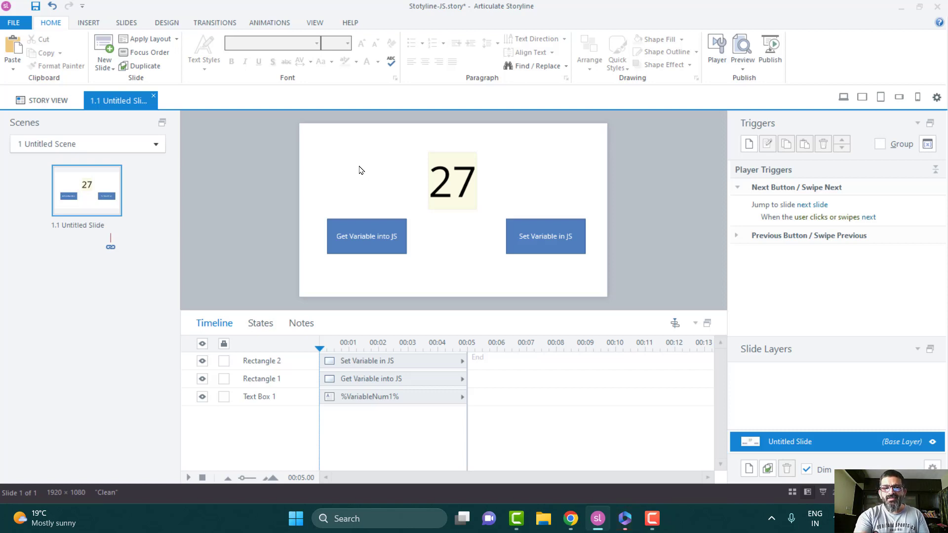
click(371, 240)
click(533, 237)
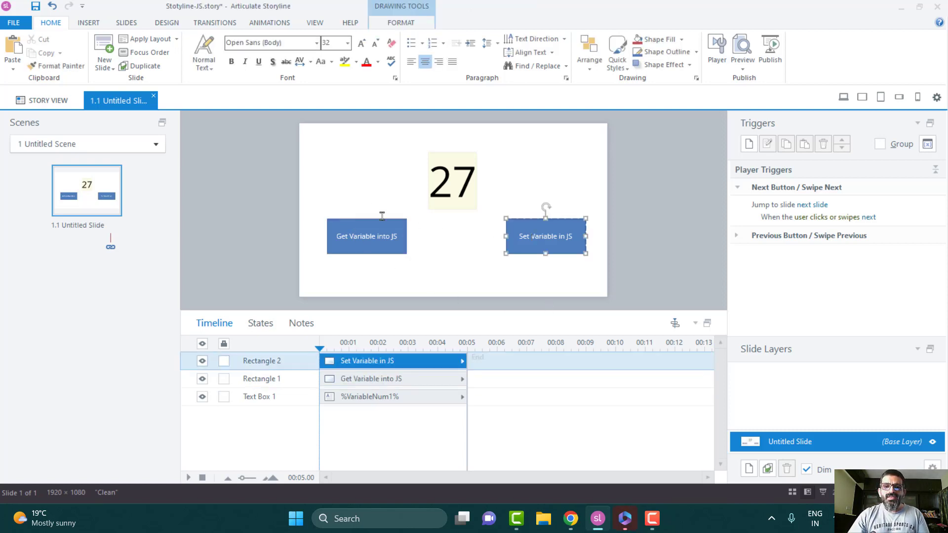
click(367, 185)
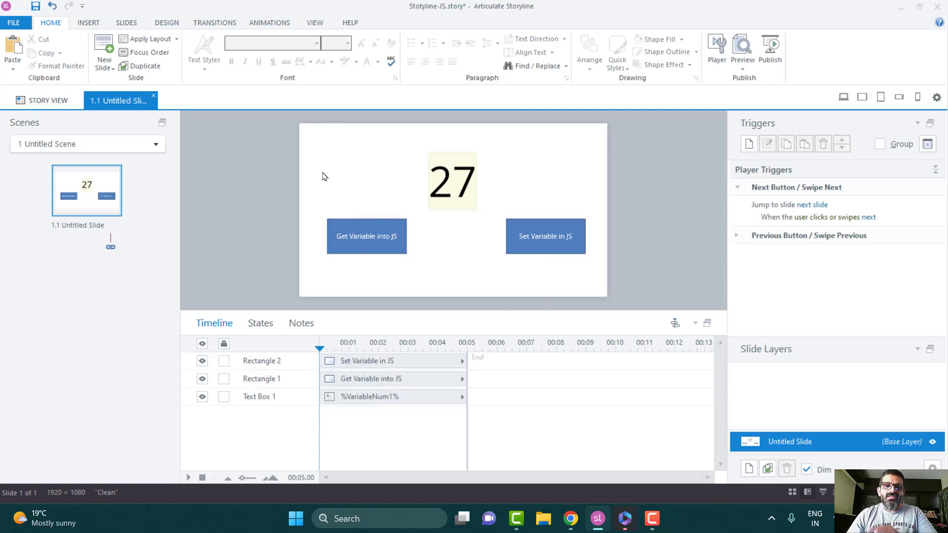